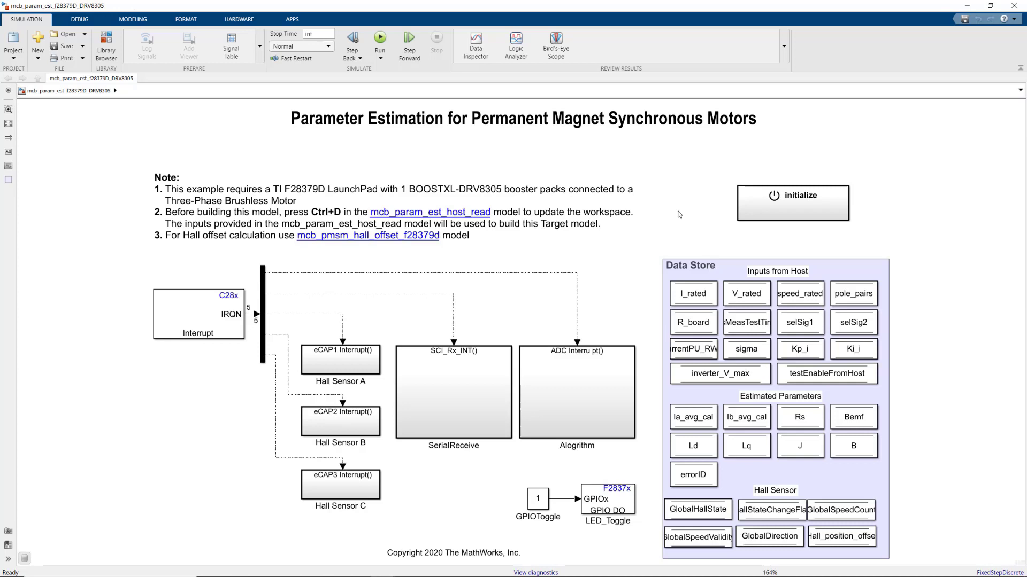
# Open mcb_param_est_host_read and update its inputs into the workspace with Ctrl+D.
pyautogui.click(481, 214)
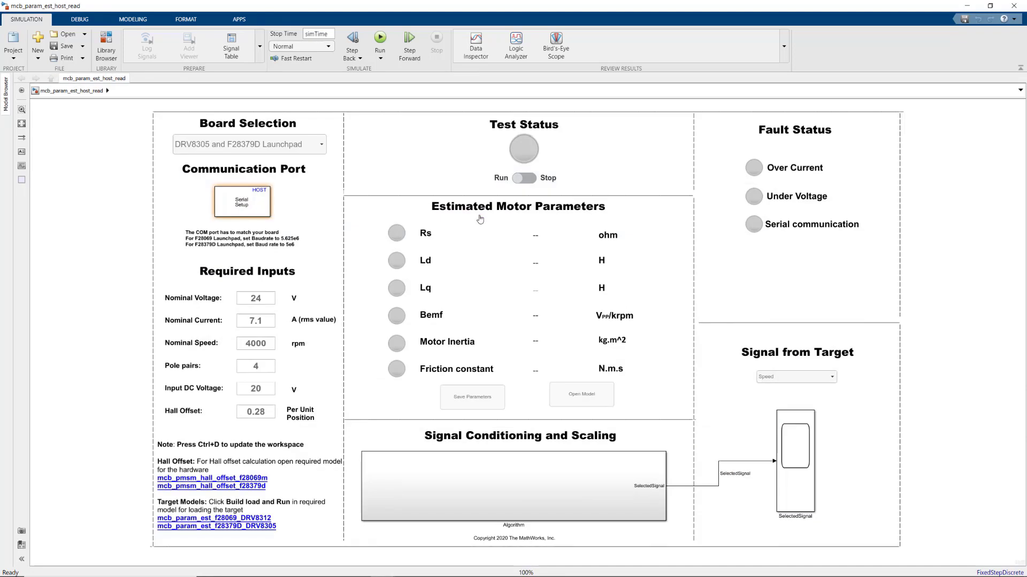
pyautogui.hotkey('ctrl', 'd')
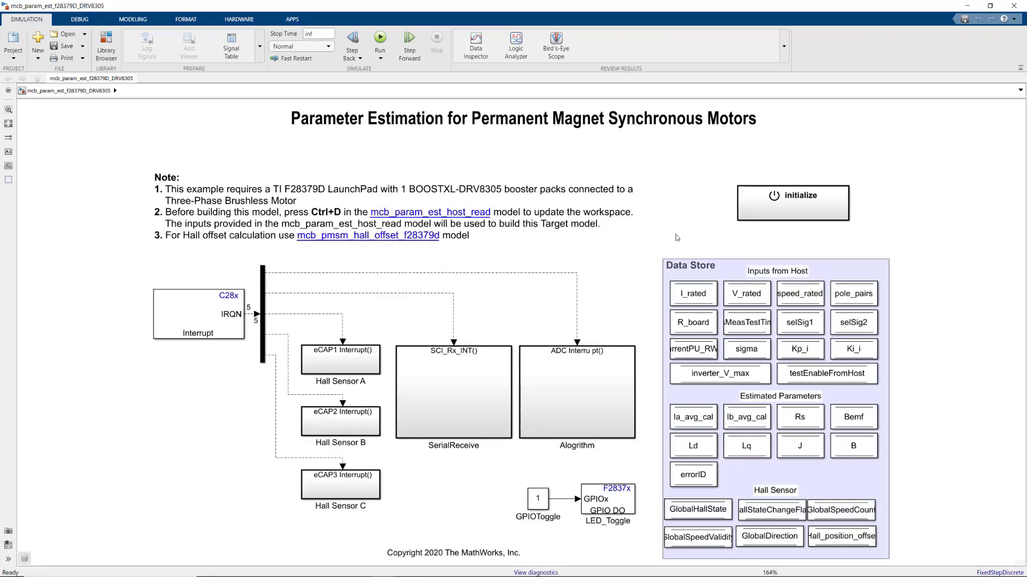
# Build, deploy and start the target model on the F28379D LaunchPad from the Hardware tab.
pyautogui.click(254, 20)
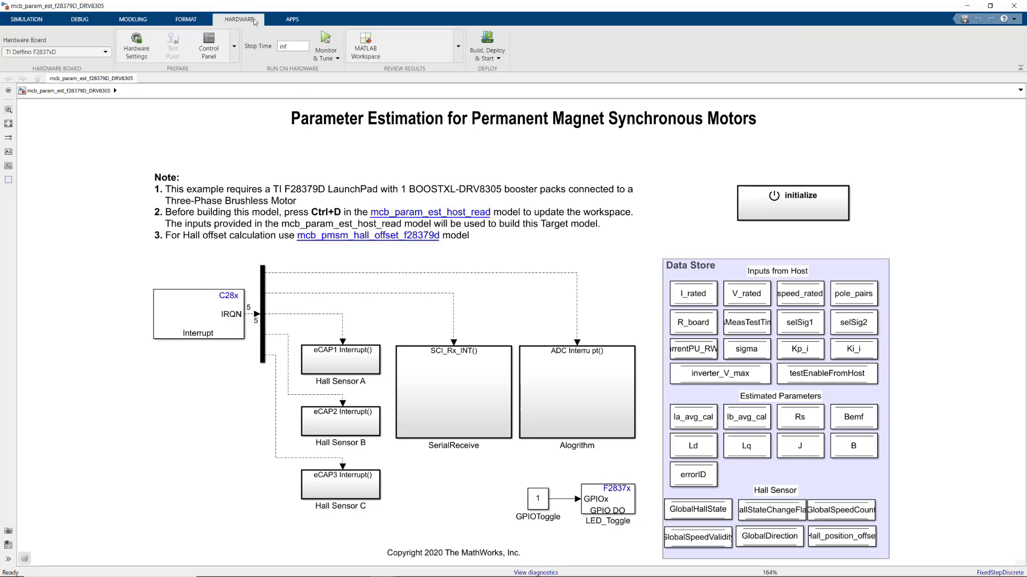
pyautogui.click(499, 38)
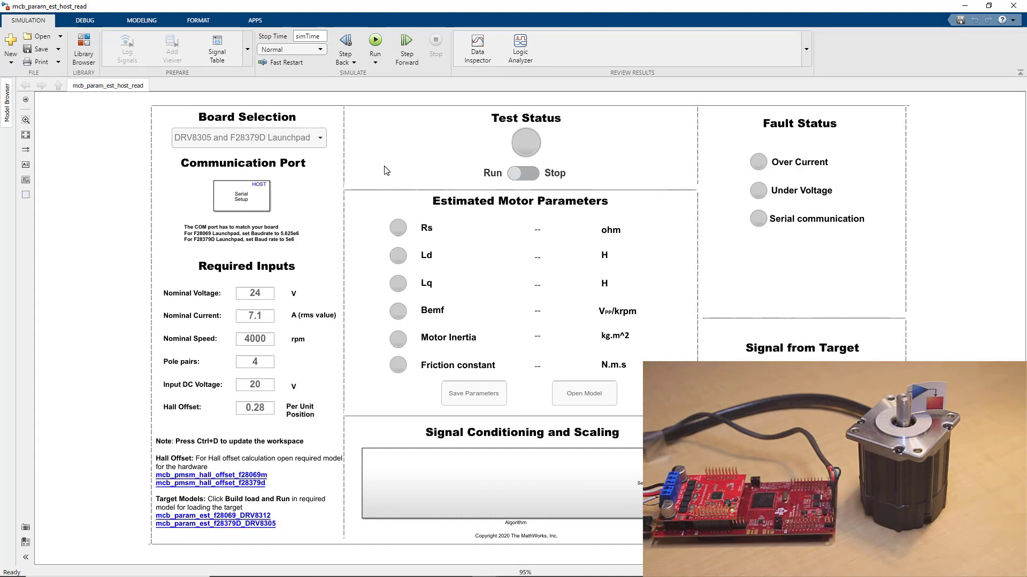
# Run the host model to estimate Rs, Ld, Lq, Bemf, inertia and friction, then select the returned signal.
pyautogui.click(377, 46)
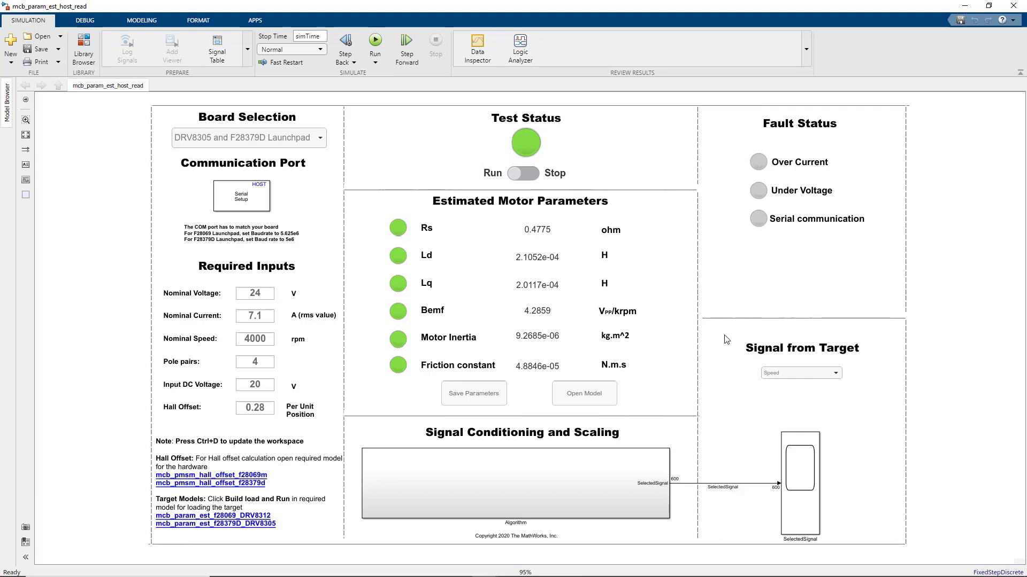
pyautogui.click(796, 373)
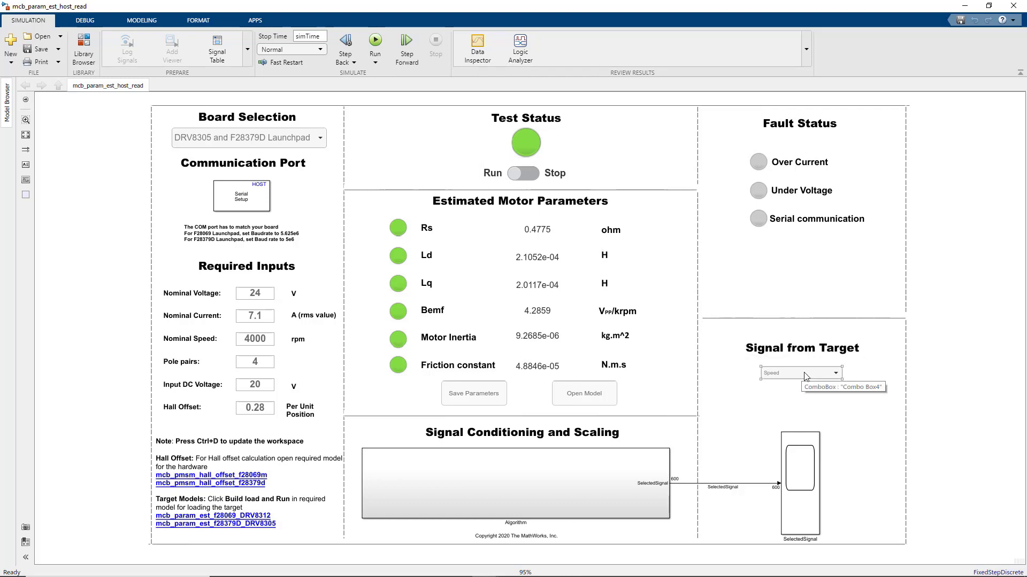
pyautogui.click(805, 374)
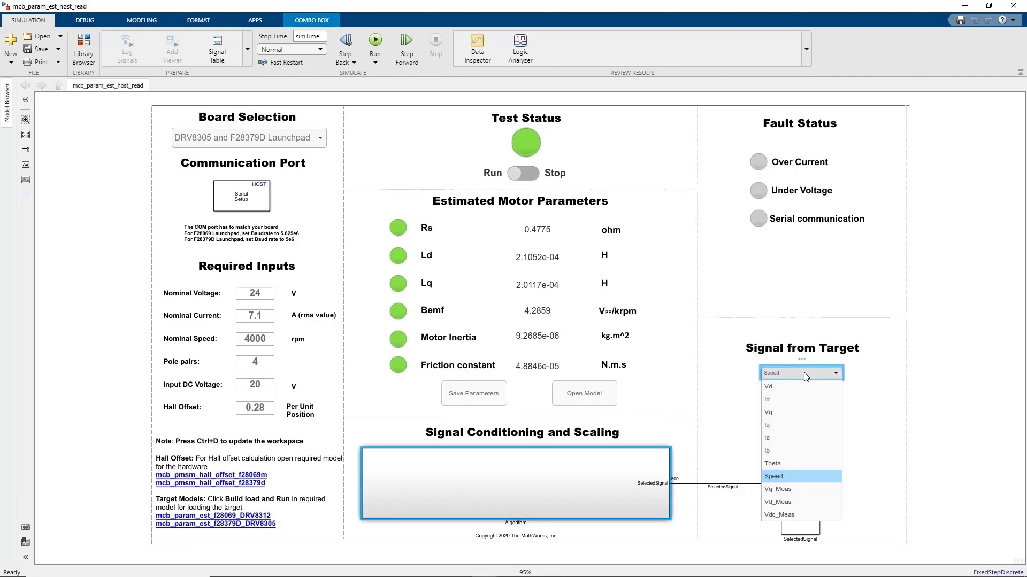
pyautogui.click(804, 373)
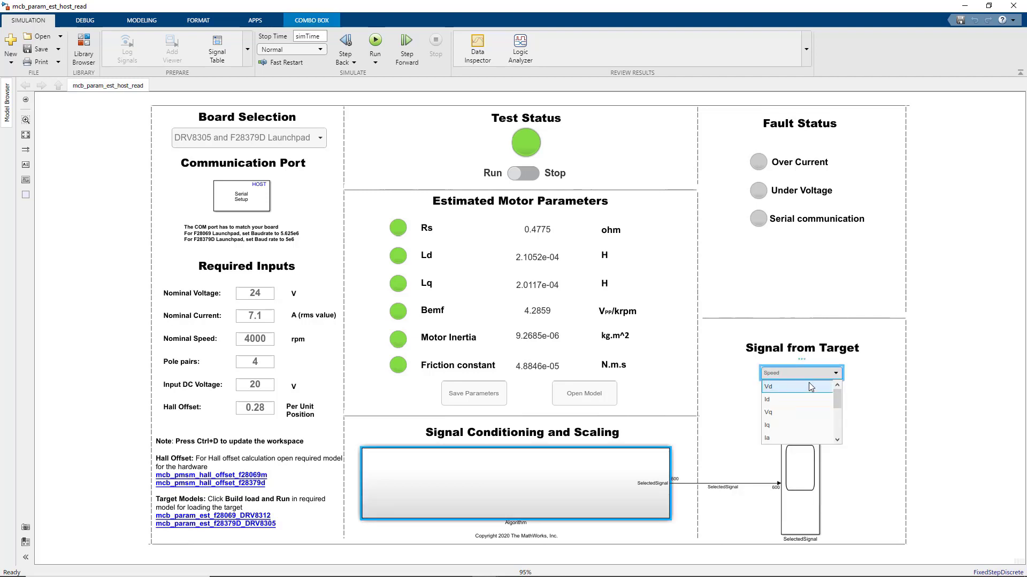
pyautogui.moveTo(842, 403); pyautogui.dragTo(844, 432)
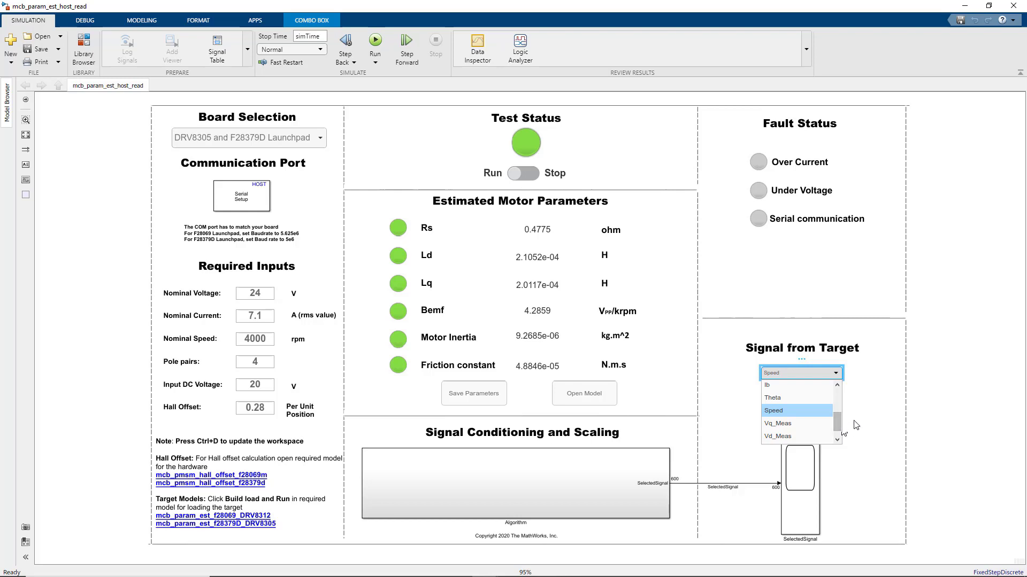
pyautogui.click(851, 428)
pyautogui.click(796, 461)
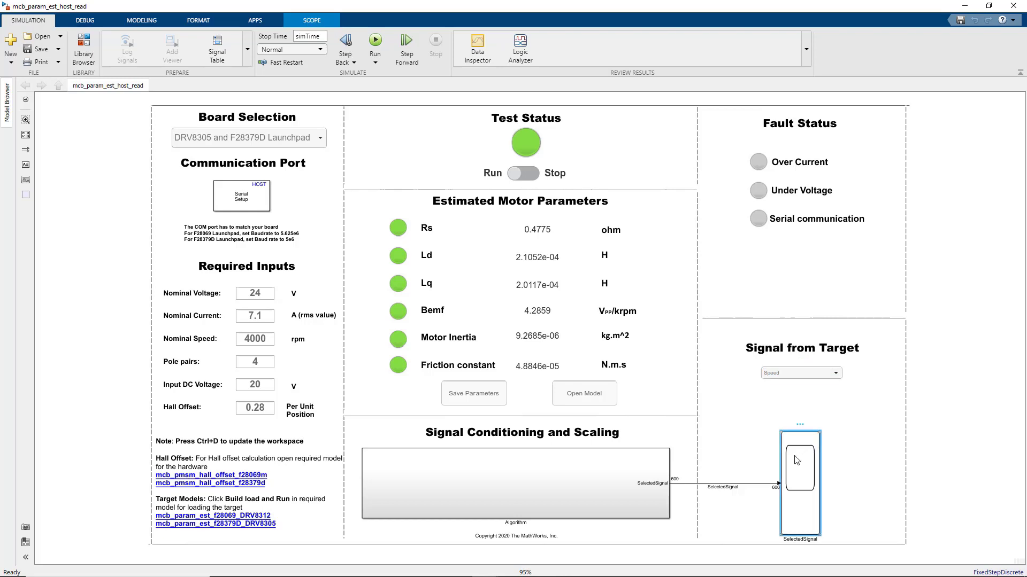
# Review the measured speed trace in the SelectedSignal scope, then close it.
pyautogui.doubleClick(797, 460)
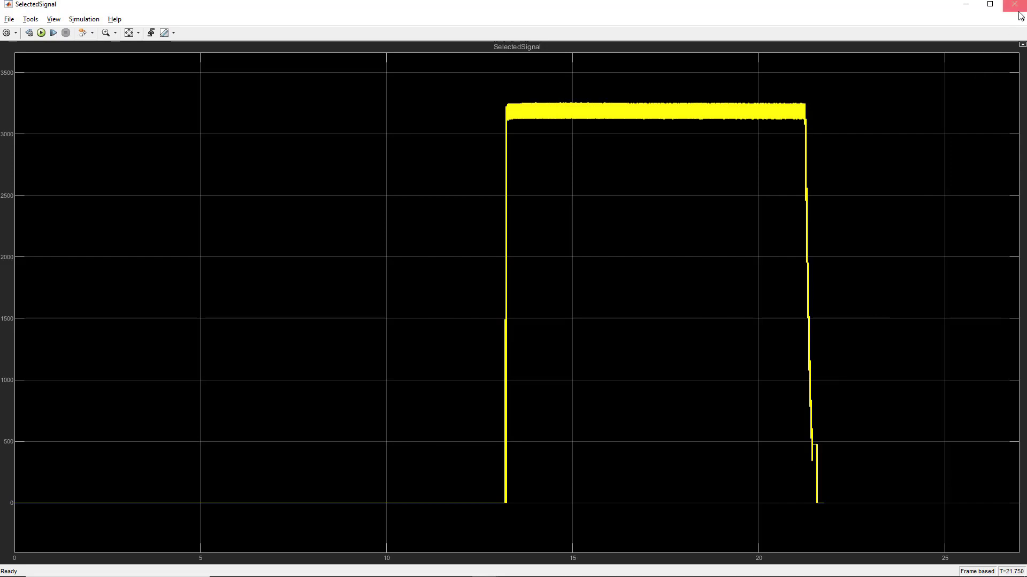
pyautogui.click(1014, 4)
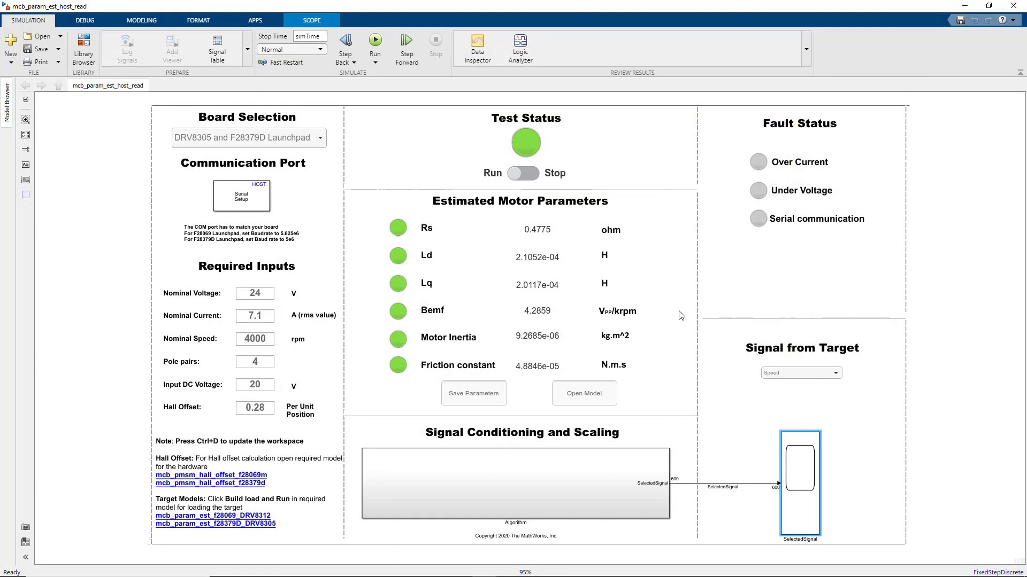
pyautogui.click(538, 394)
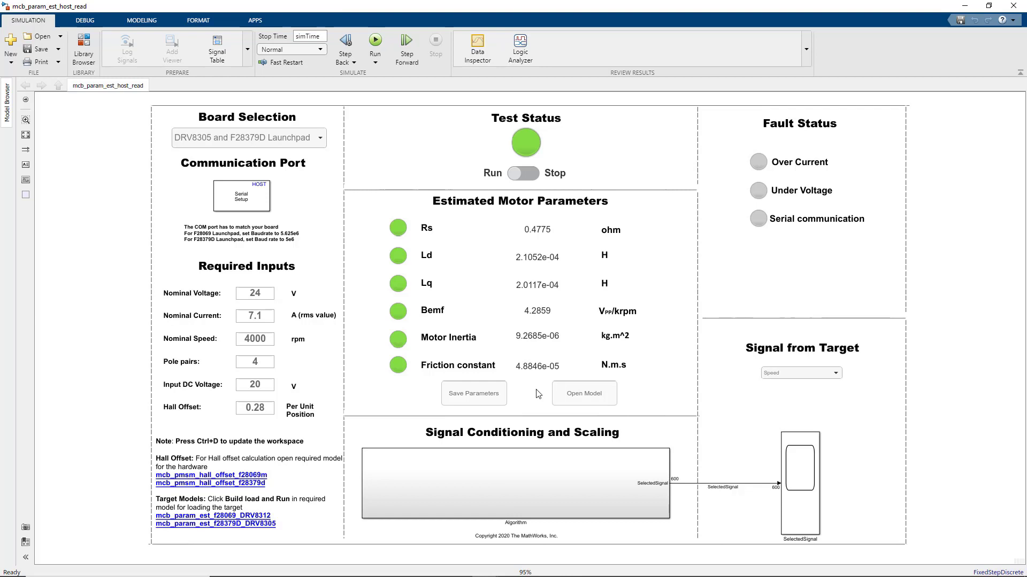
# Save the estimated parameters to a file named estimated_parameters.
pyautogui.click(501, 396)
pyautogui.click(497, 397)
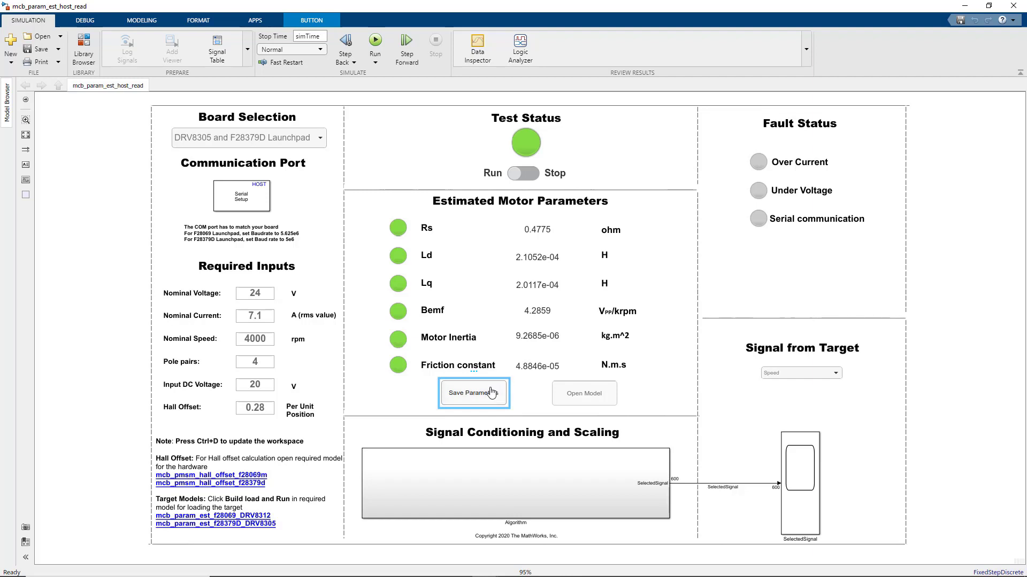
pyautogui.click(491, 394)
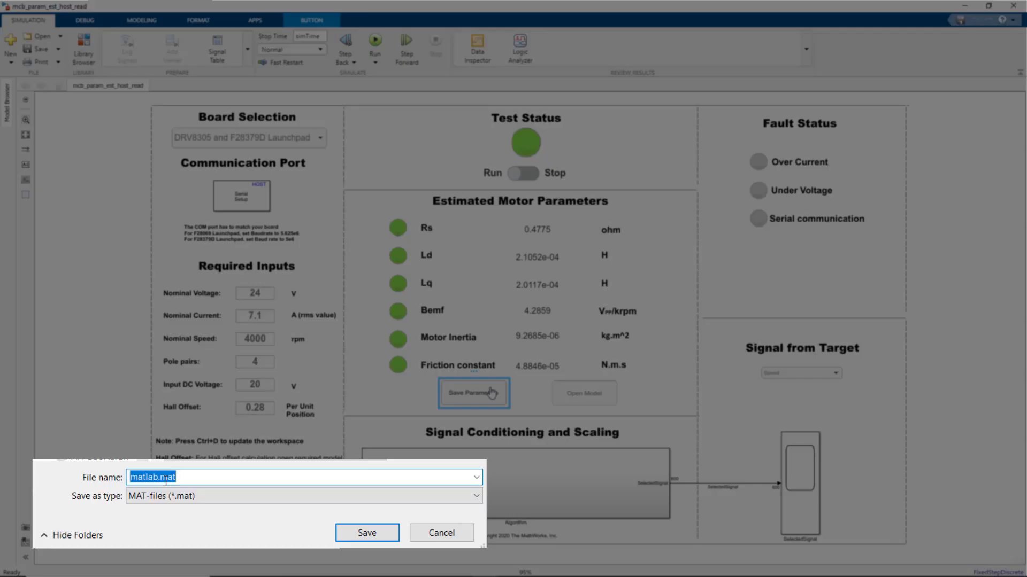
pyautogui.write('estimated_parameters')
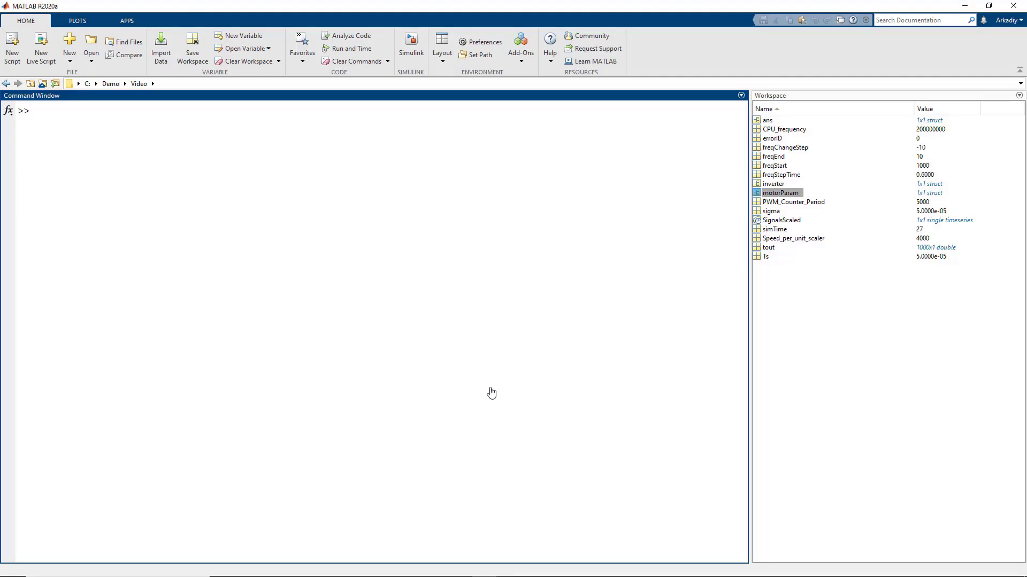
# Clear the workspace, load estimated_parameters, and inspect motorParam's 15 fields, such as Rs 0.4775.
pyautogui.write('clear')
pyautogui.press('Return')
pyautogui.write('loa')
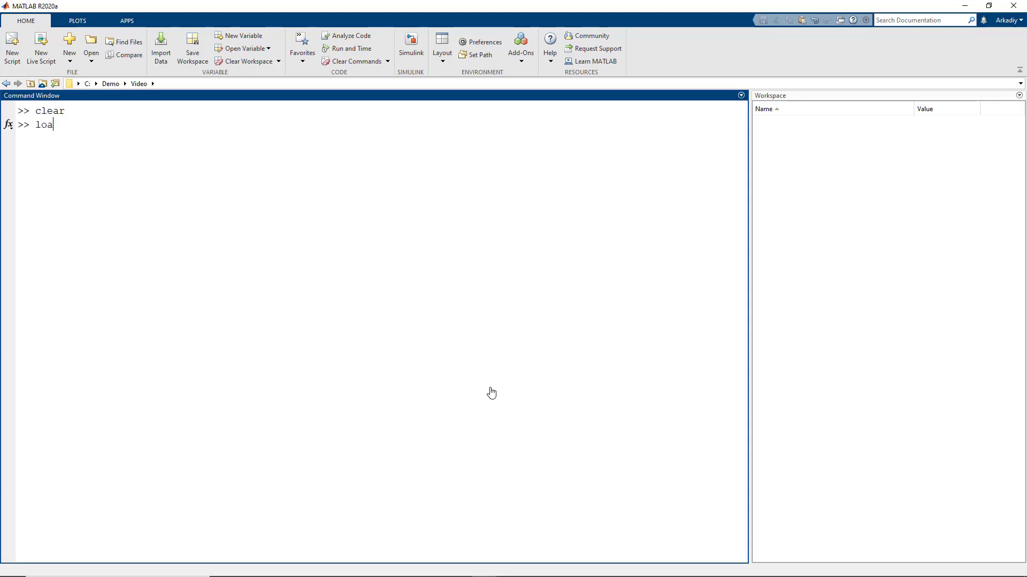
pyautogui.press('Up')
pyautogui.press('Return')
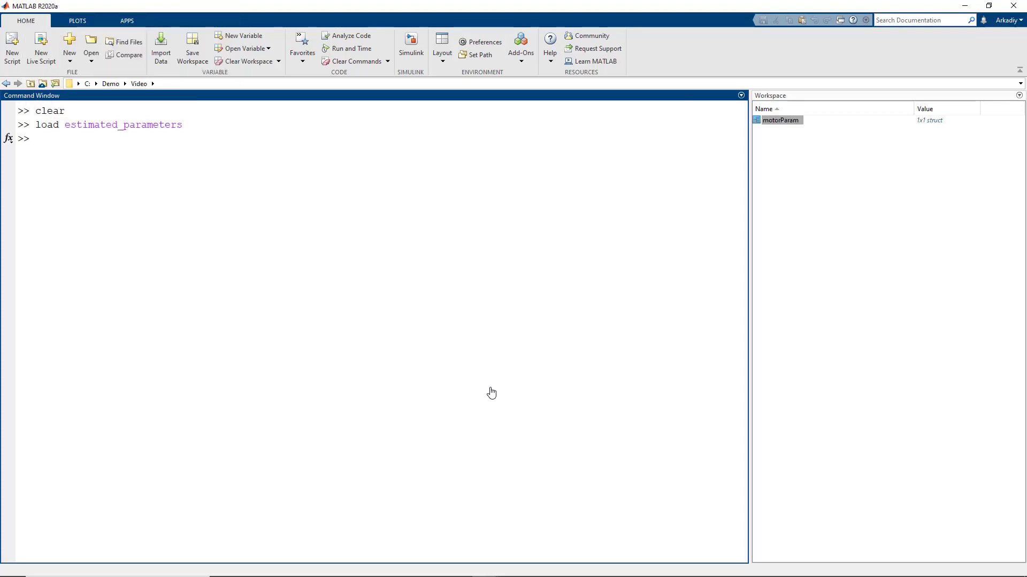
pyautogui.doubleClick(778, 123)
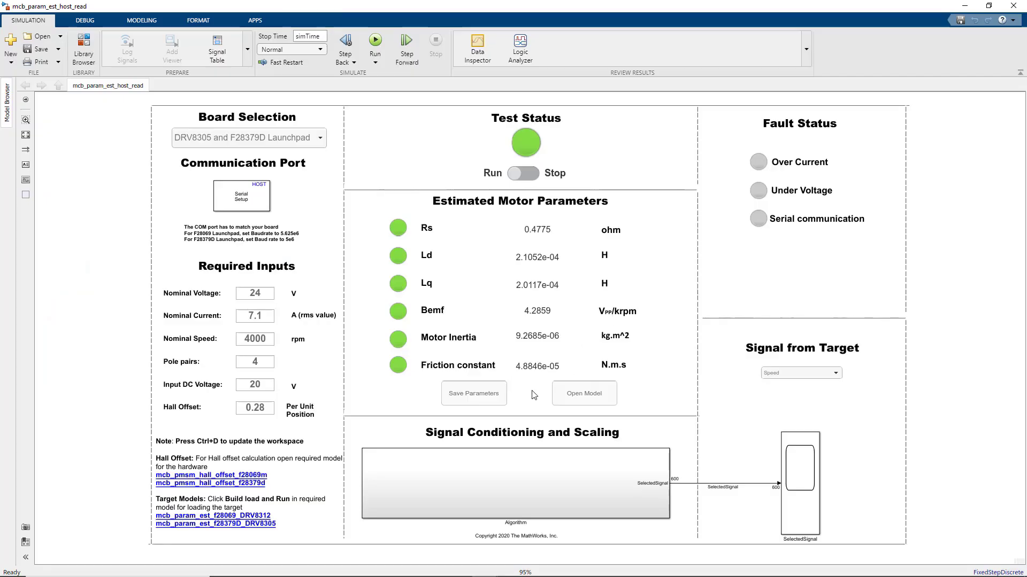
pyautogui.click(558, 394)
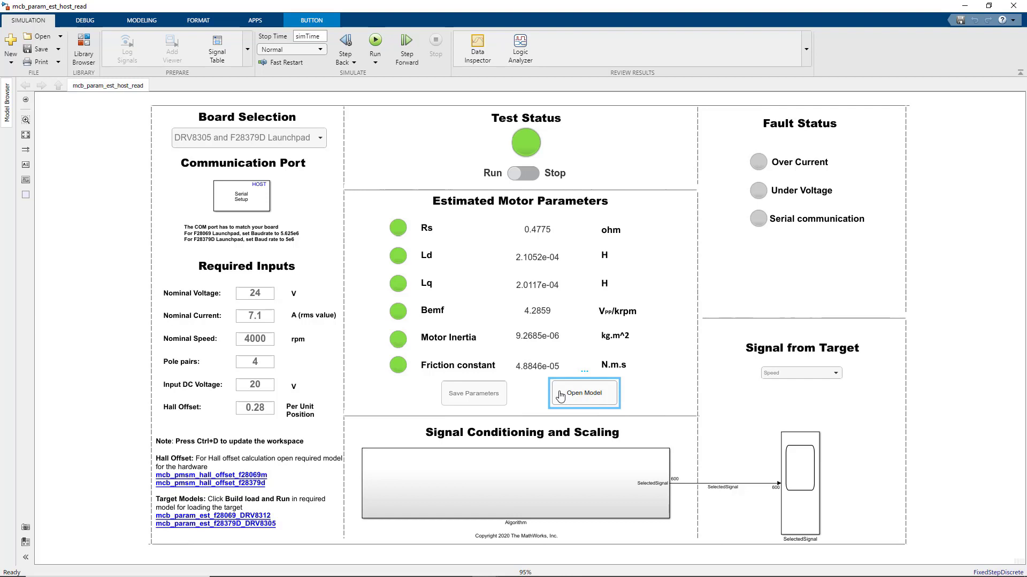
# Open the untitled model containing the Interior PMSM block, maximized and fitted to view.
pyautogui.click(560, 396)
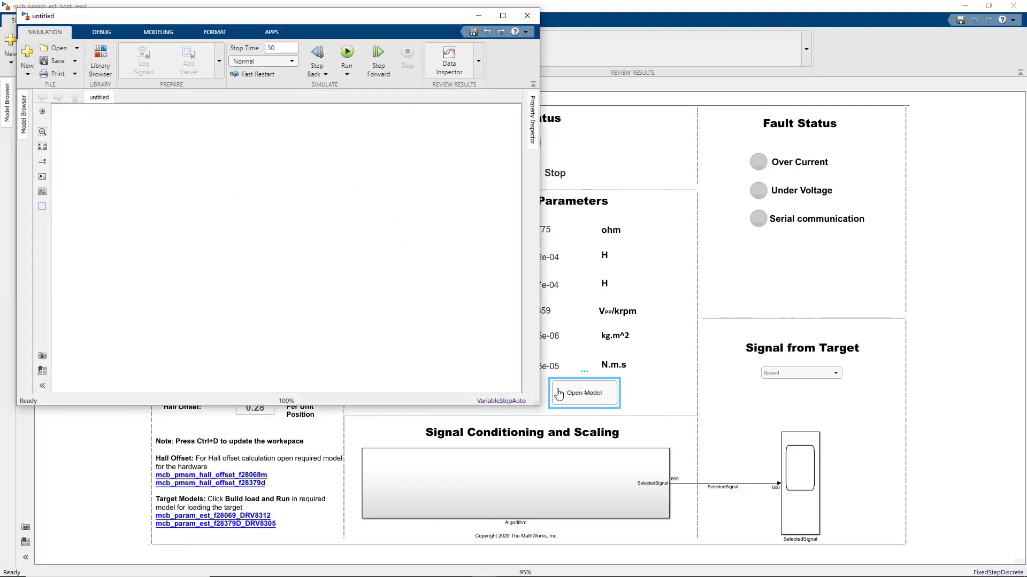
pyautogui.click(503, 16)
pyautogui.press('space')
pyautogui.scroll(-3, 436, 321)
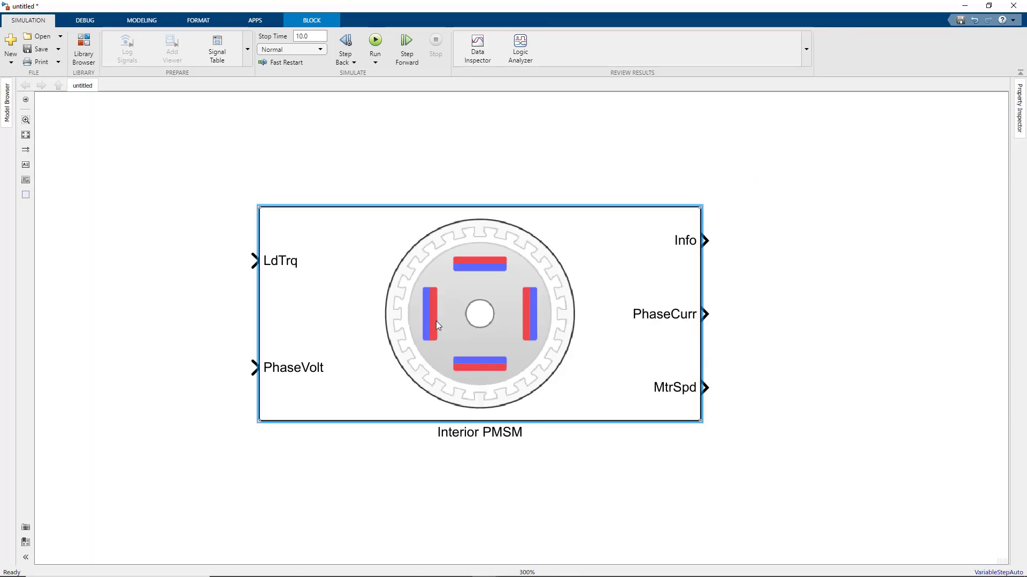
pyautogui.scroll(-1, 454, 315)
# Move the Interior PMSM block left and open its motorParam-based parameters in an enlarged dialog.
pyautogui.moveTo(454, 316); pyautogui.dragTo(291, 317)
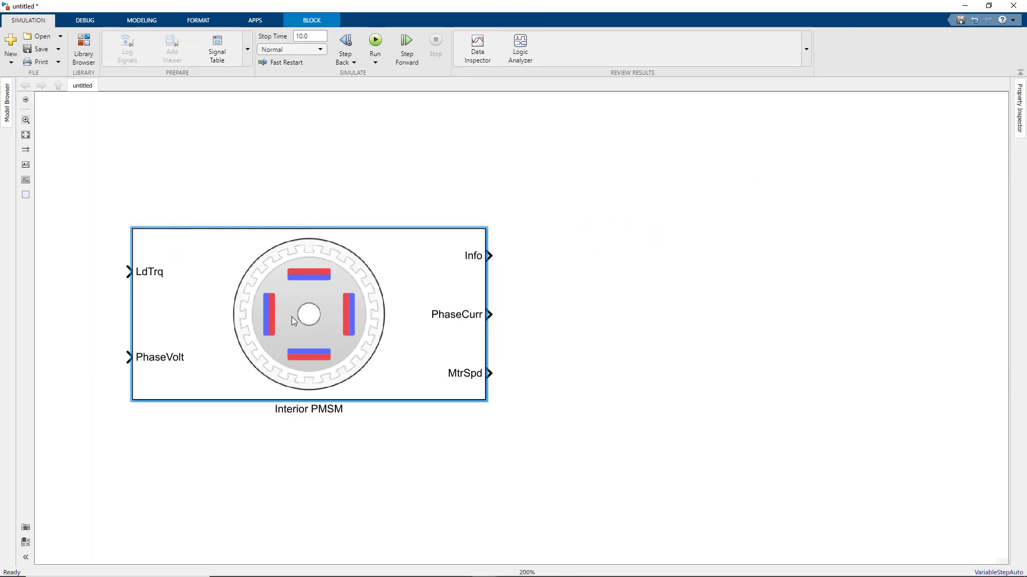
pyautogui.doubleClick(291, 318)
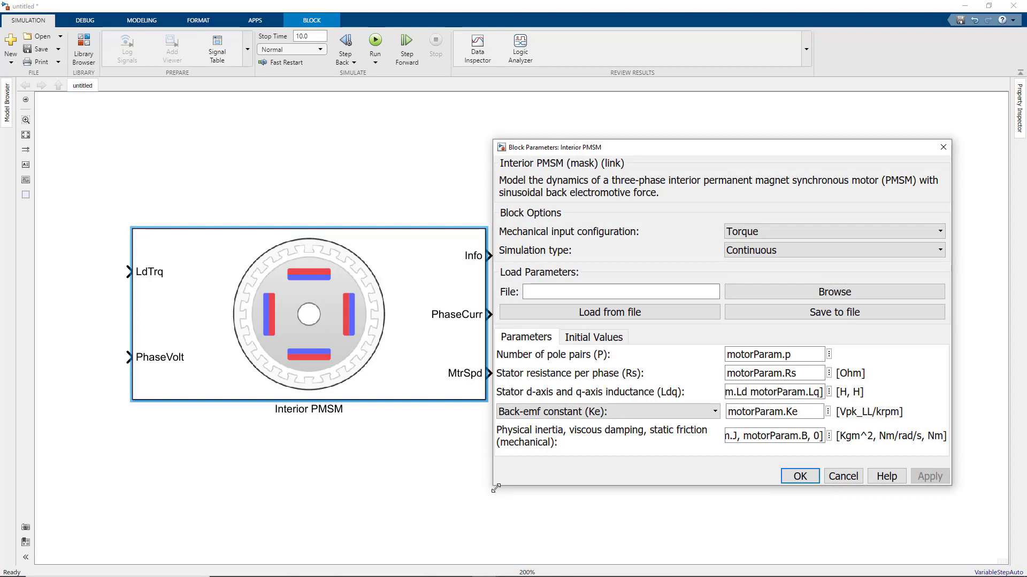
pyautogui.moveTo(500, 486); pyautogui.dragTo(412, 520)
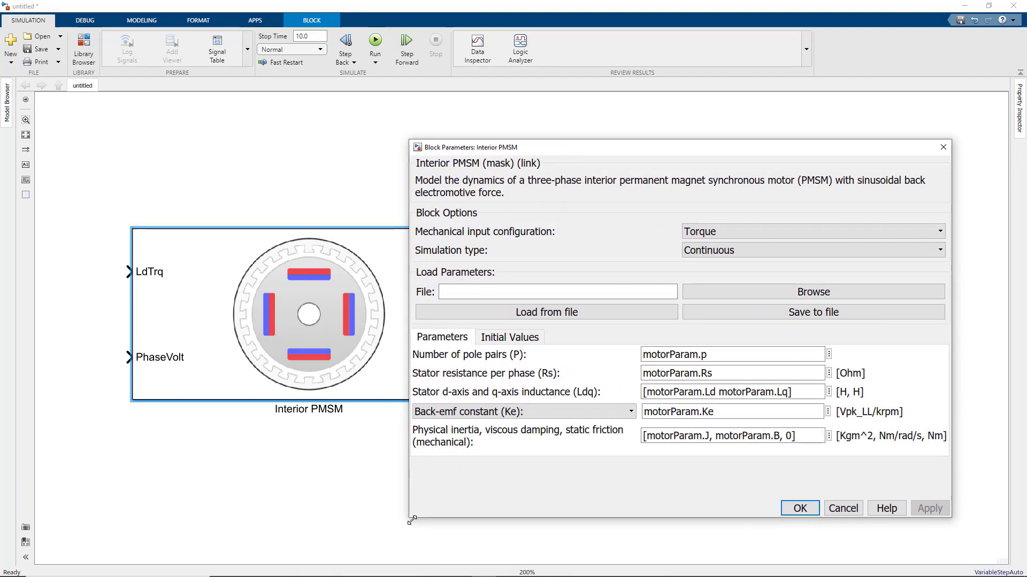